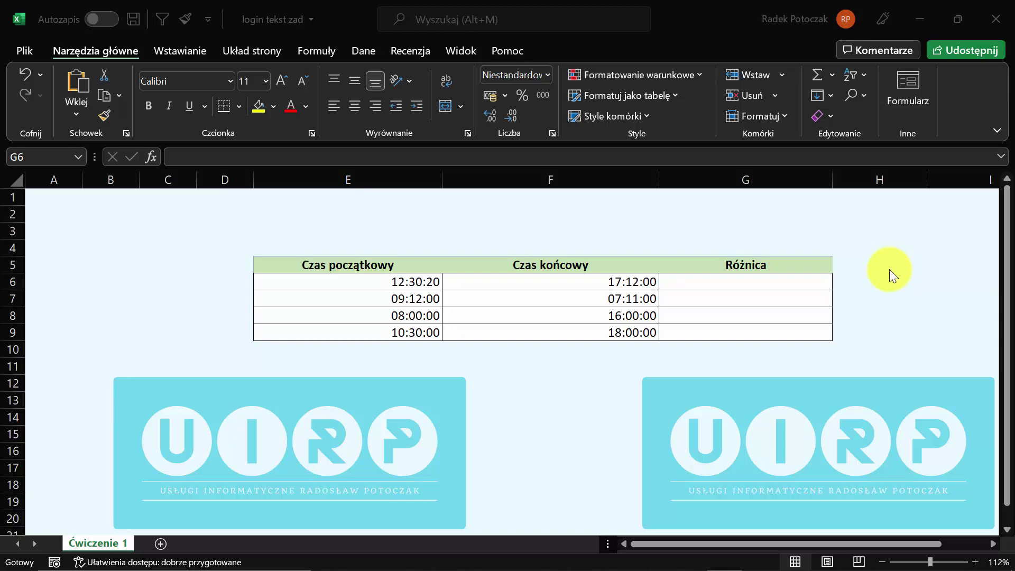
Enter =F6-E6 in G6 so the first row's Różnica shows 04:41:40.
left_click(818, 282)
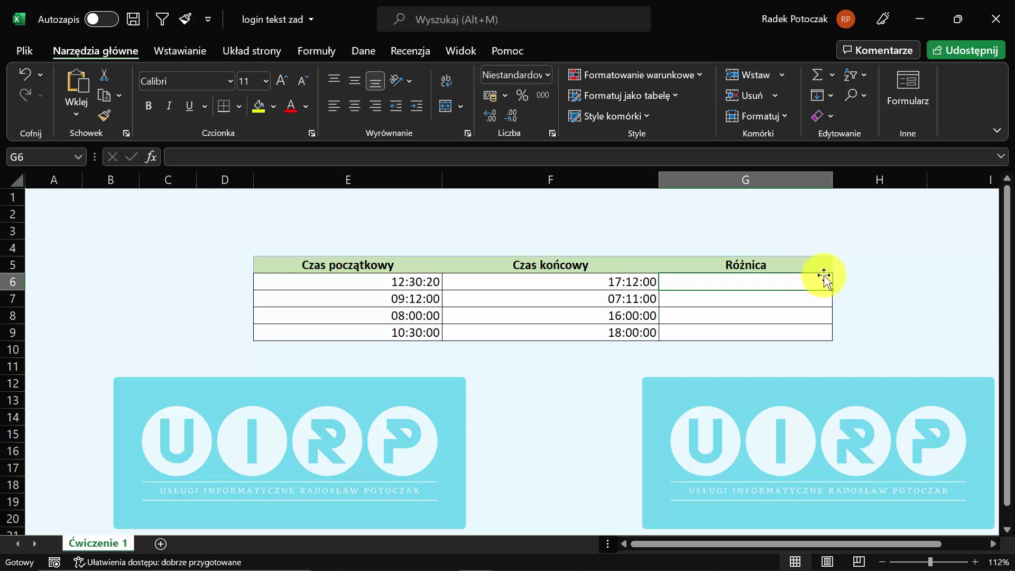
type("=")
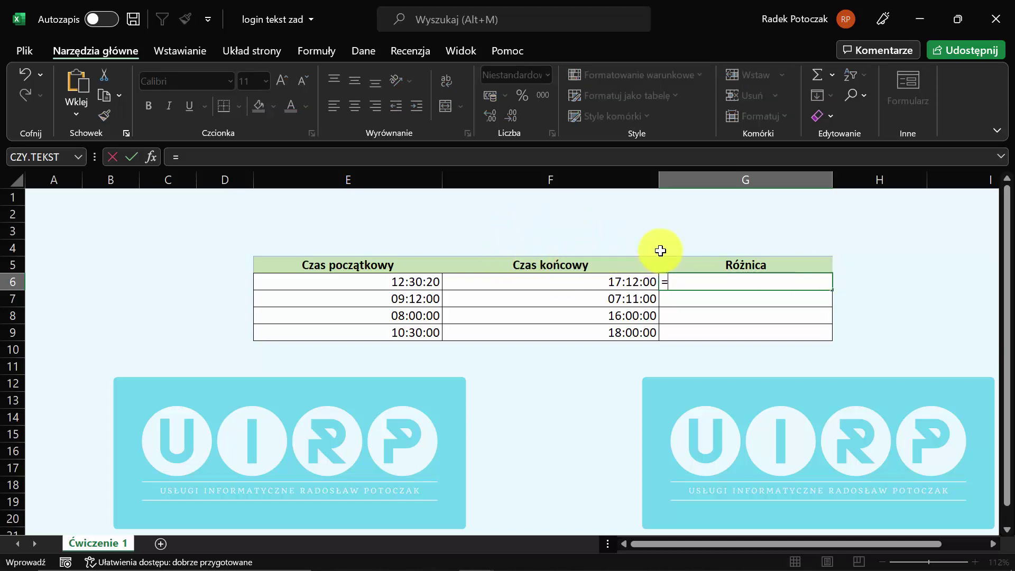
left_click(622, 282)
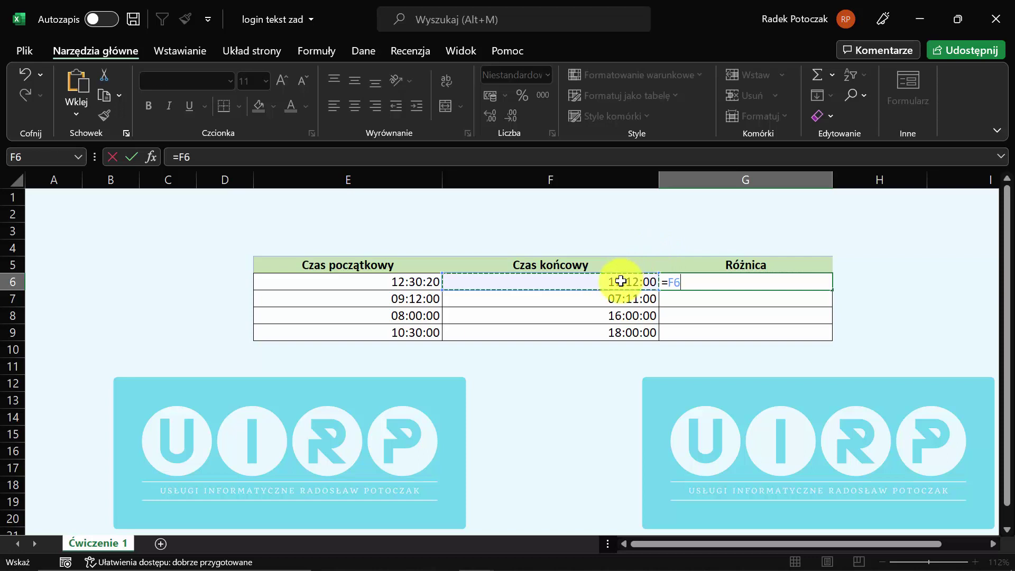
type("-")
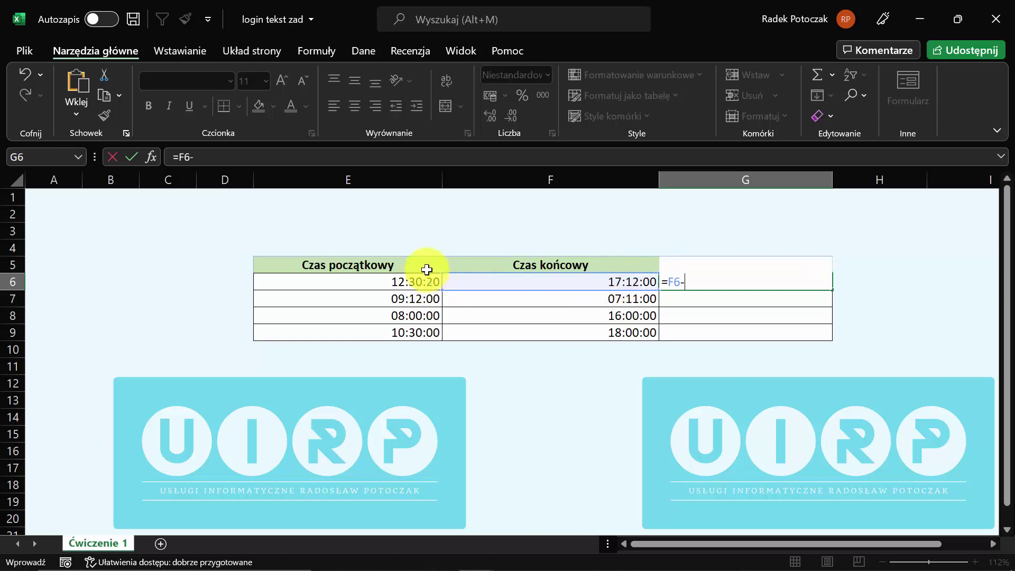
left_click(423, 281)
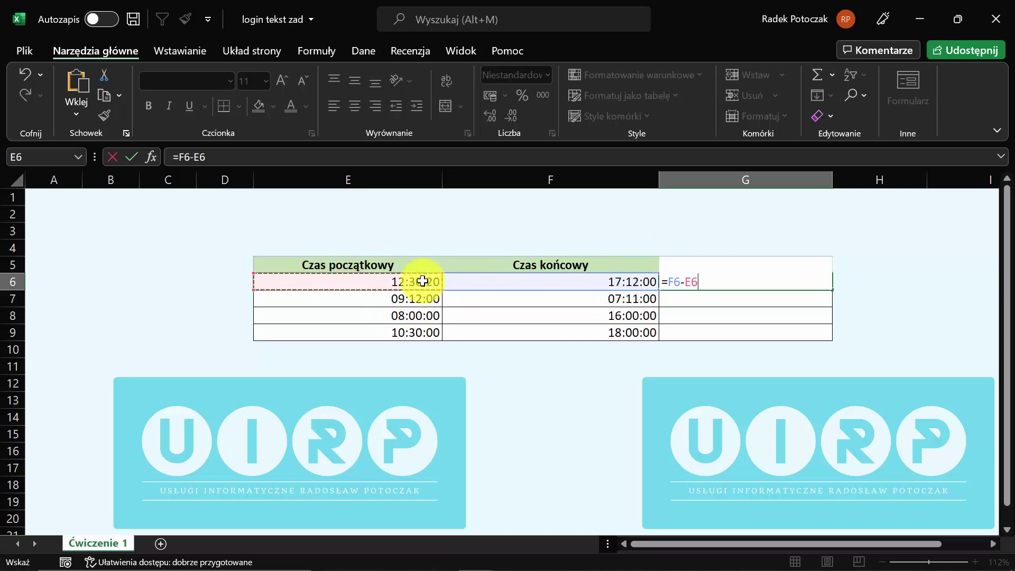
key("Return")
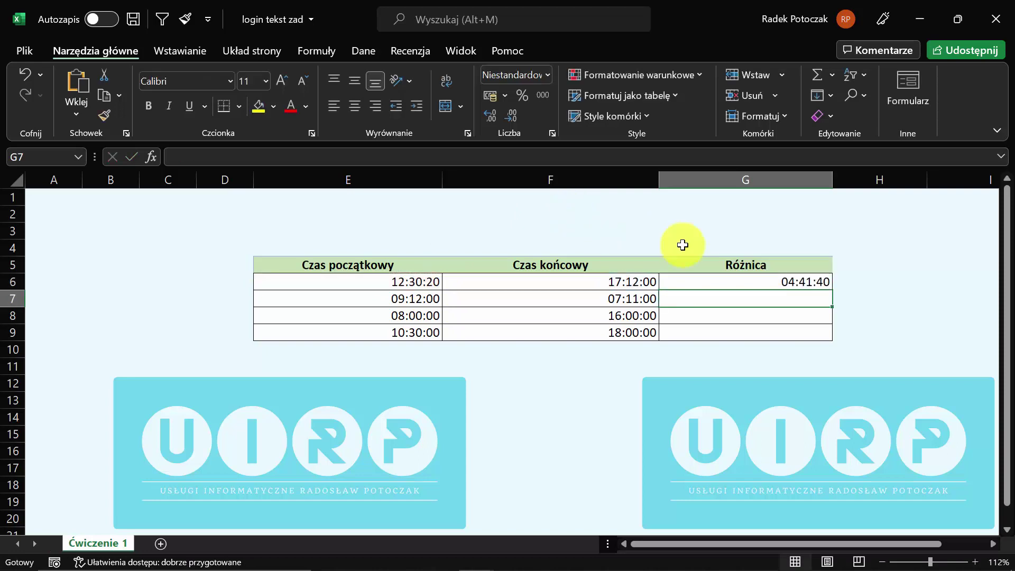
left_click(826, 283)
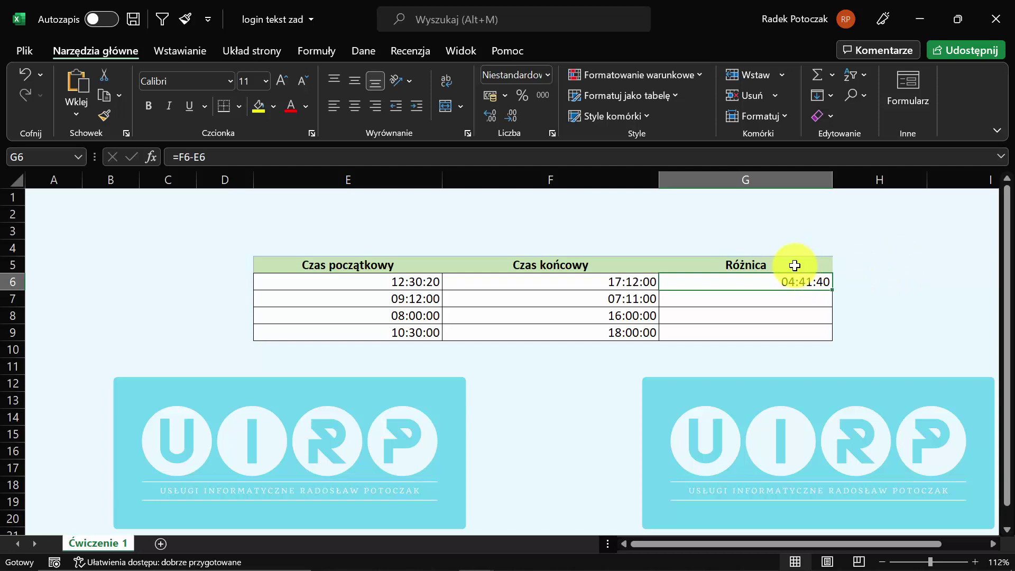
Check the end times in F6 and F7, then delete the =F6-E6 formula from G6.
left_click(627, 280)
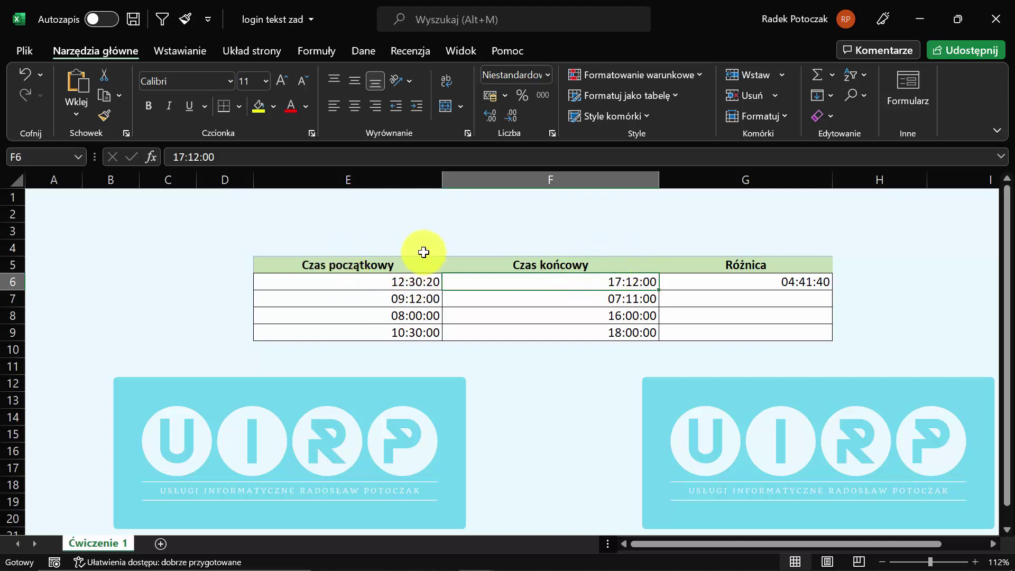
left_click(585, 296)
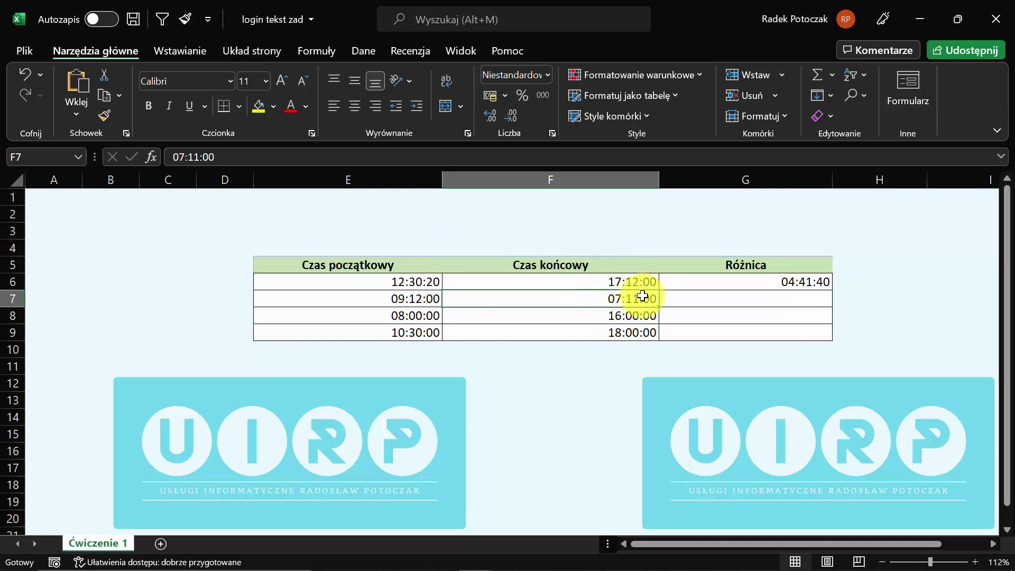
left_click(803, 283)
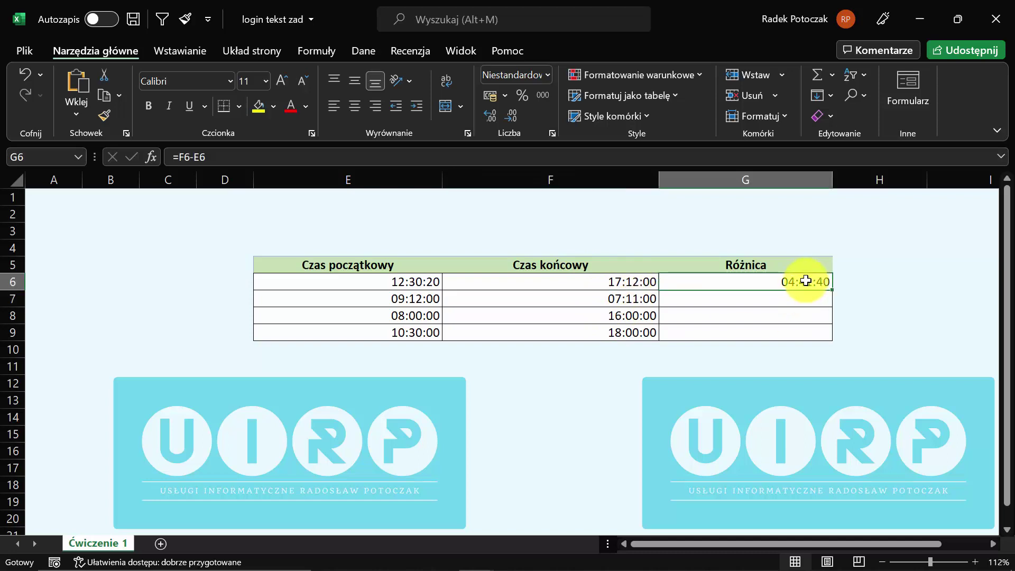
key("Delete")
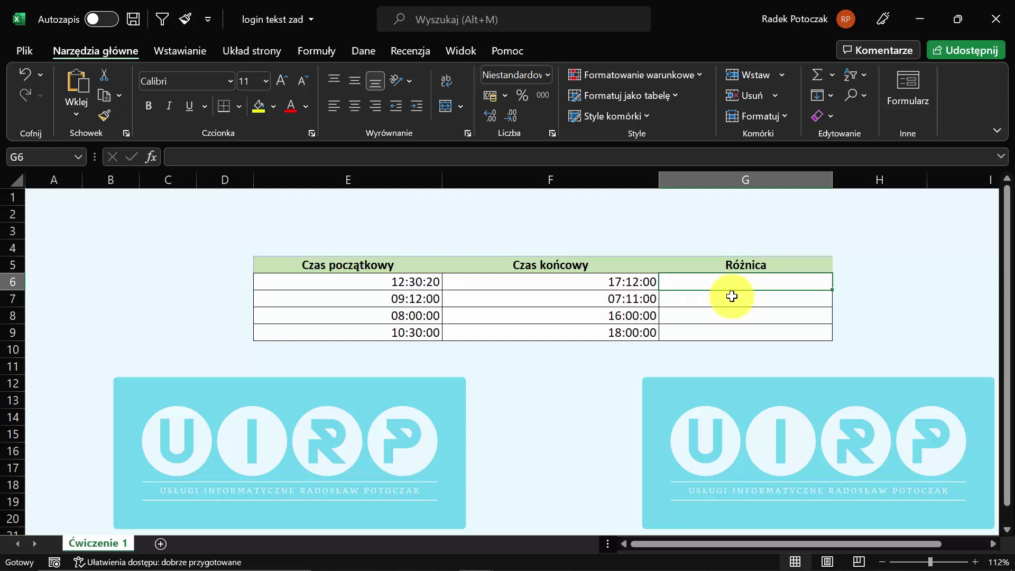
left_click(629, 299)
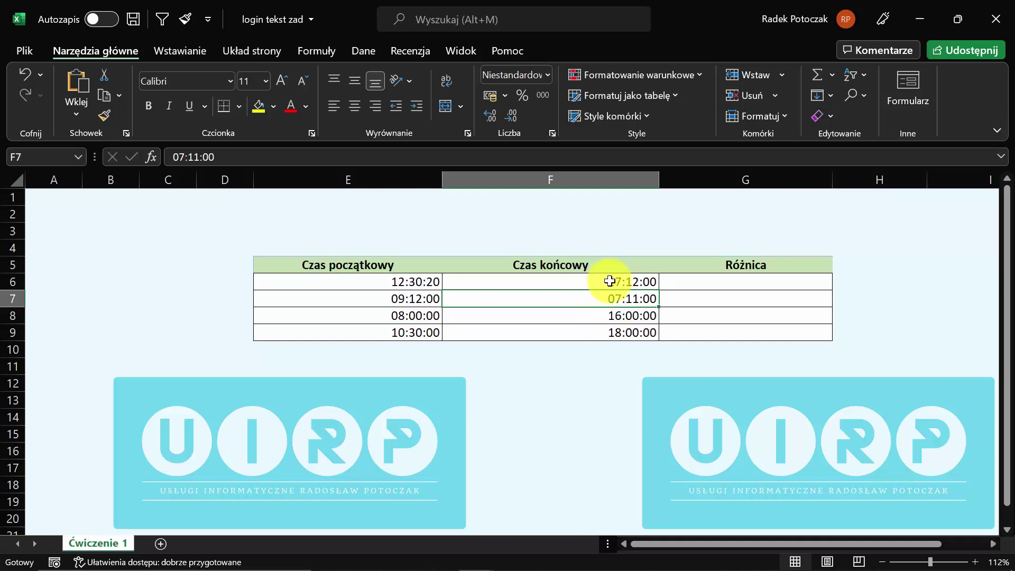
double_click(725, 283)
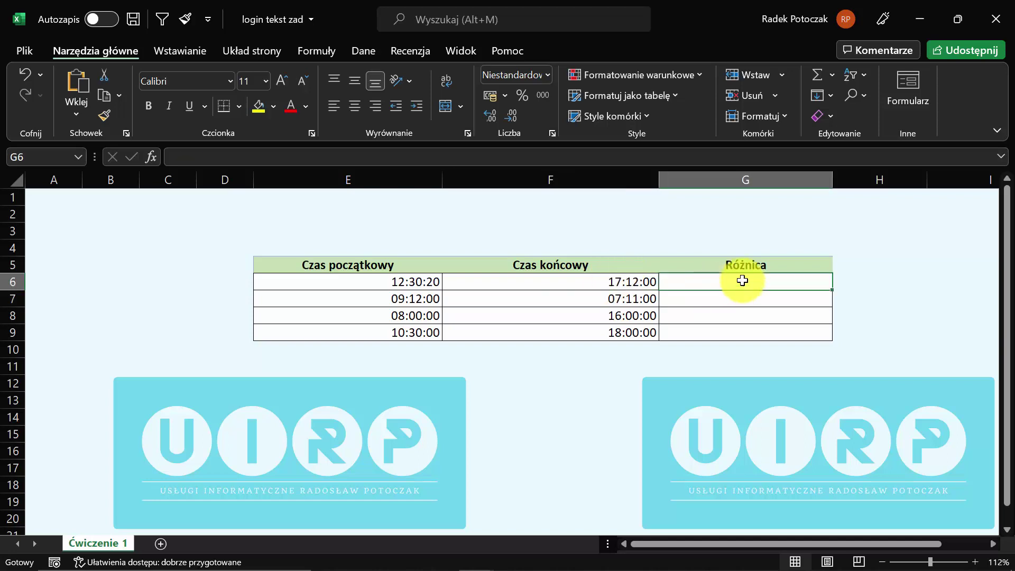
Begin a JEŻELI formula in G6 with condition F6<E6 and next-day branch 1+F6-E6.
type("=je")
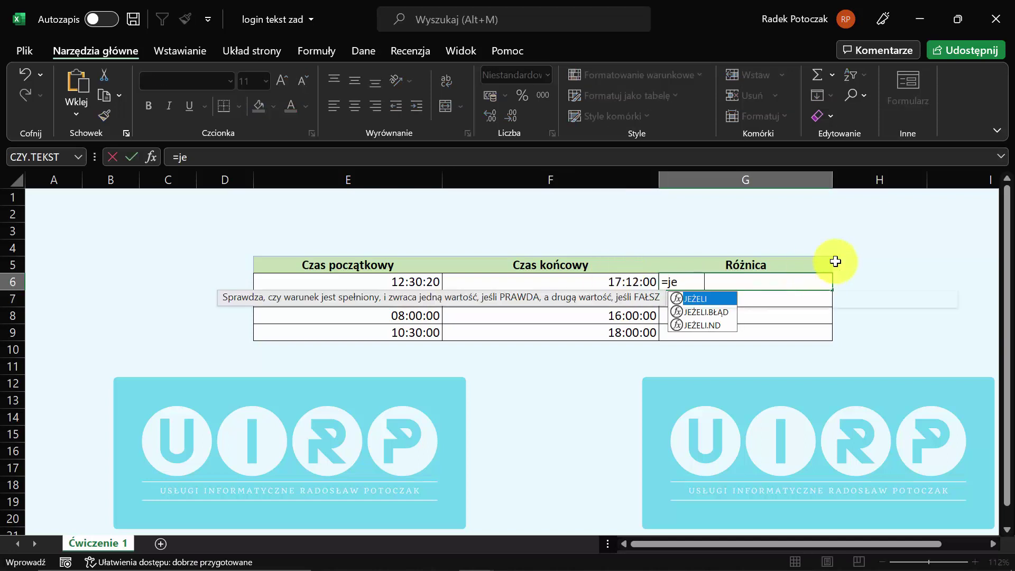
key("Tab")
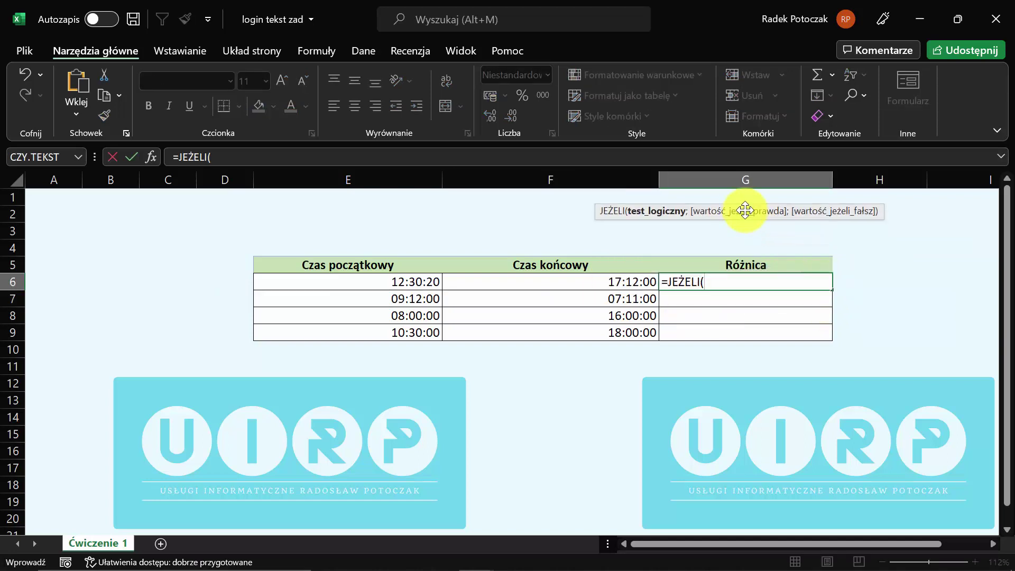
left_click(622, 280)
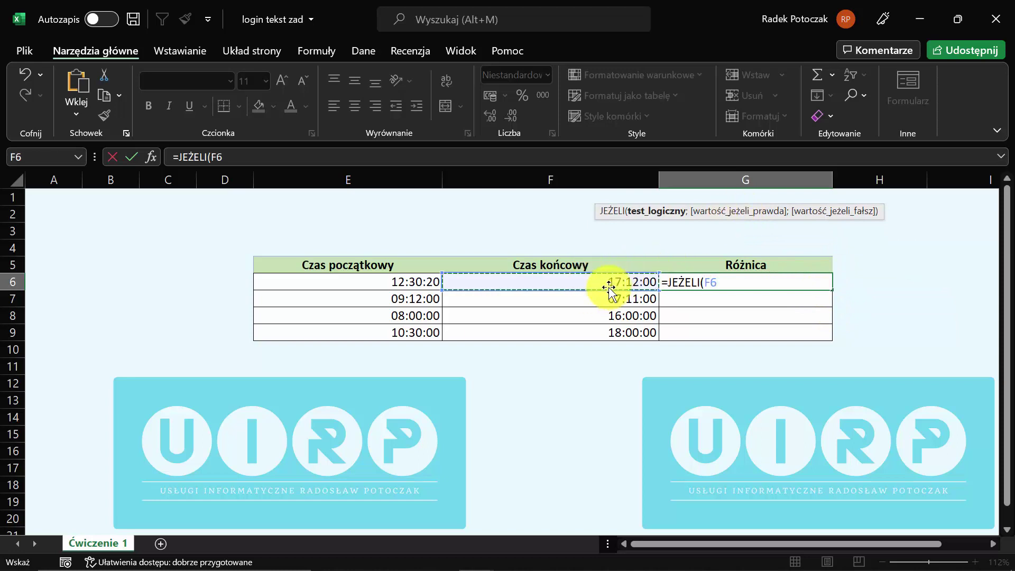
type("<")
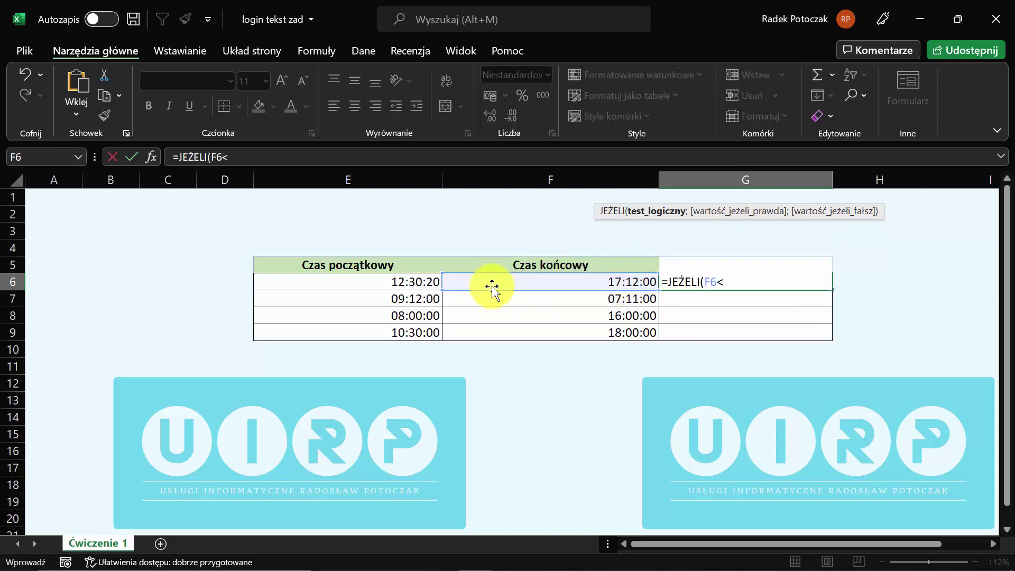
left_click(420, 277)
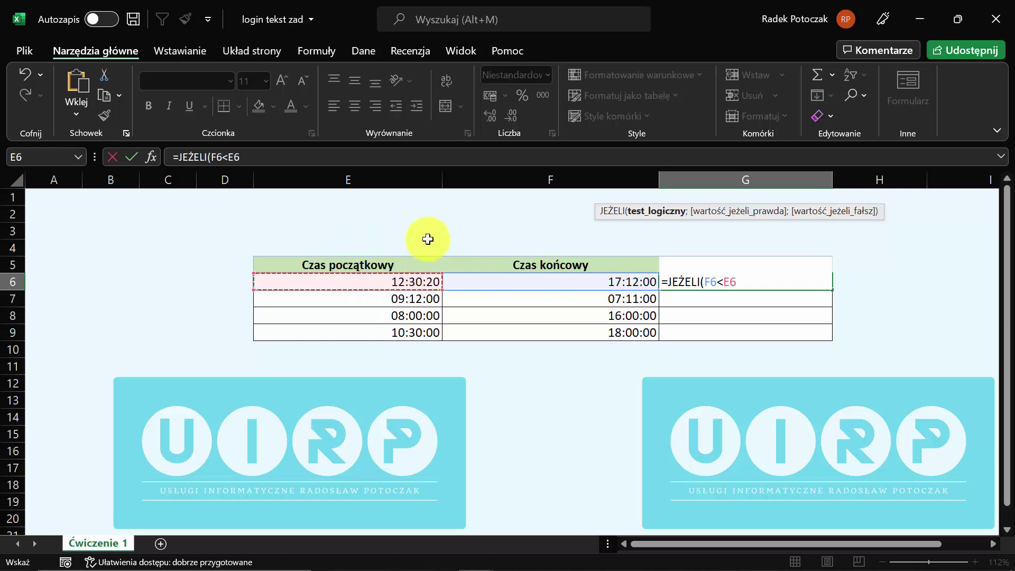
type(";")
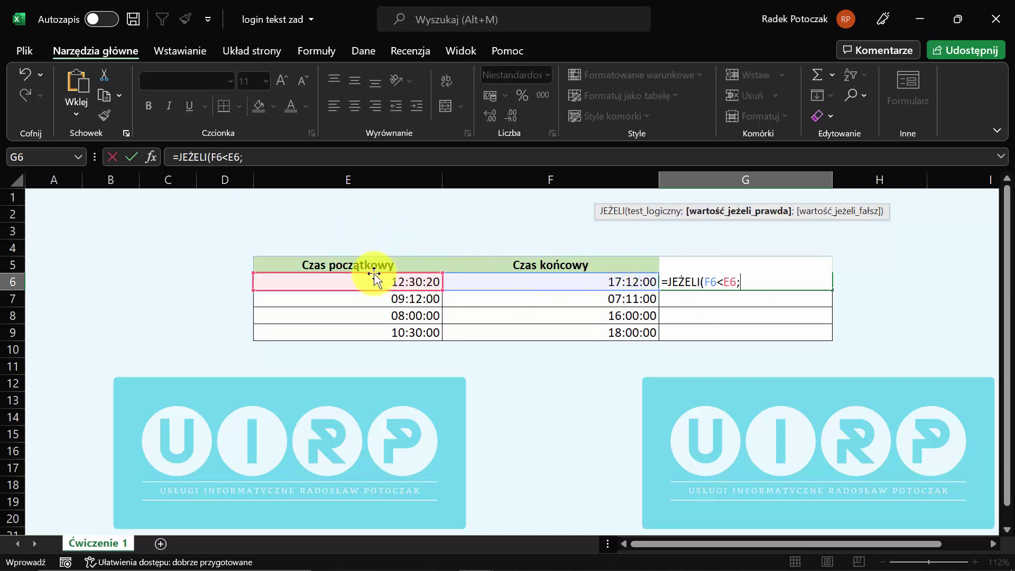
type("1+")
left_click(554, 285)
type("-")
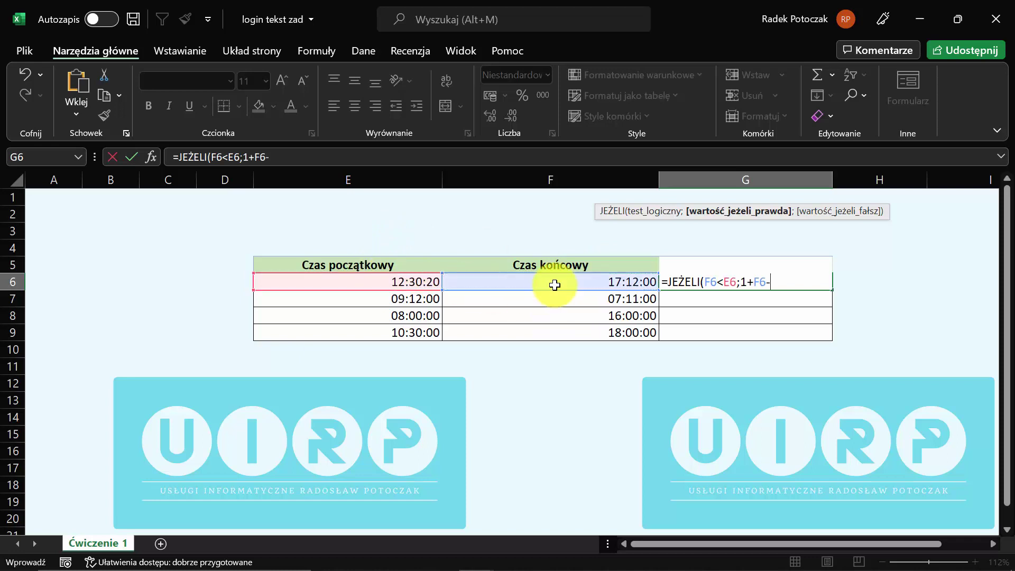
left_click(416, 283)
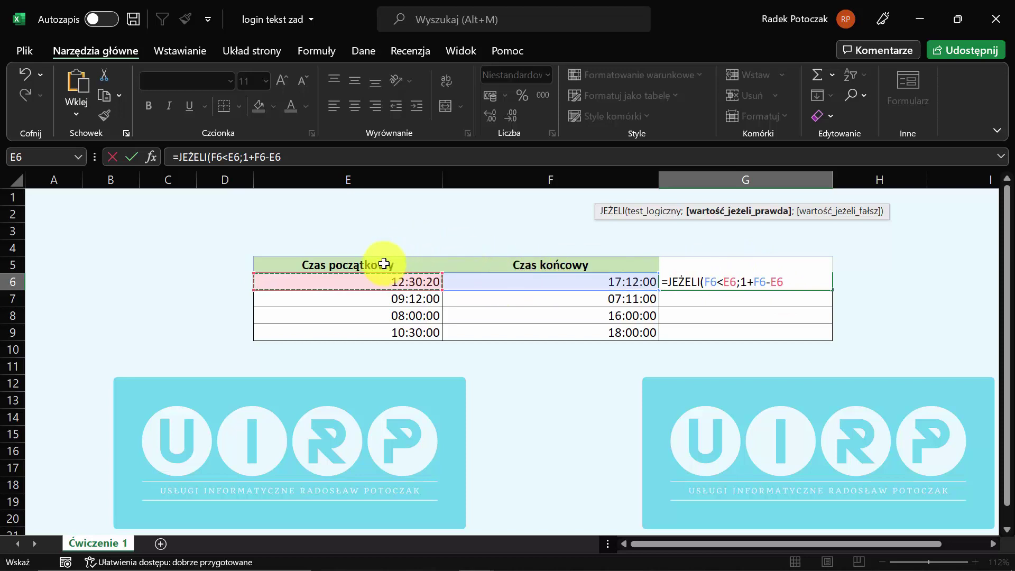
Complete the formula with the otherwise branch F6-E6 and commit it, showing 04:41:40.
type(";")
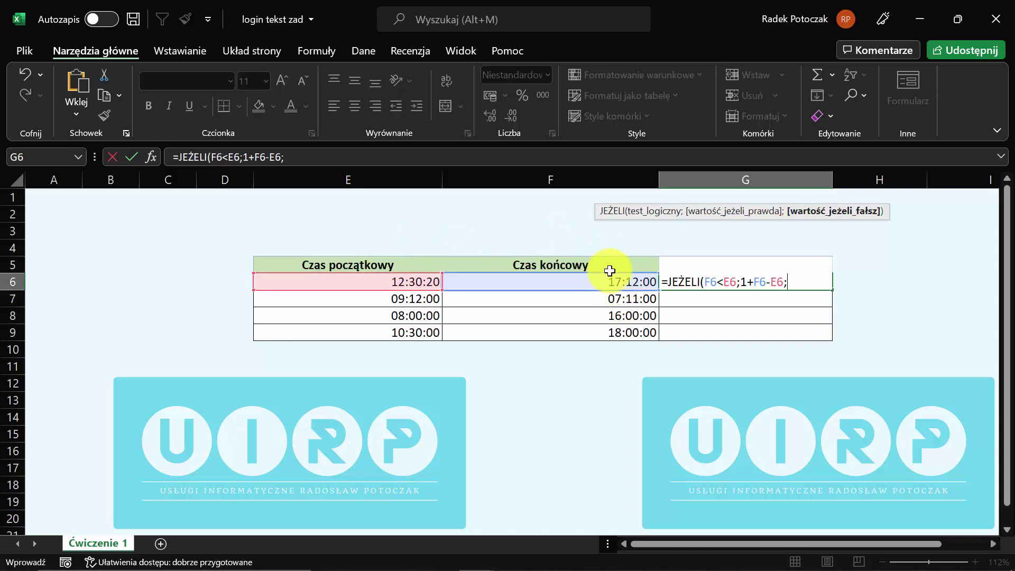
left_click(550, 279)
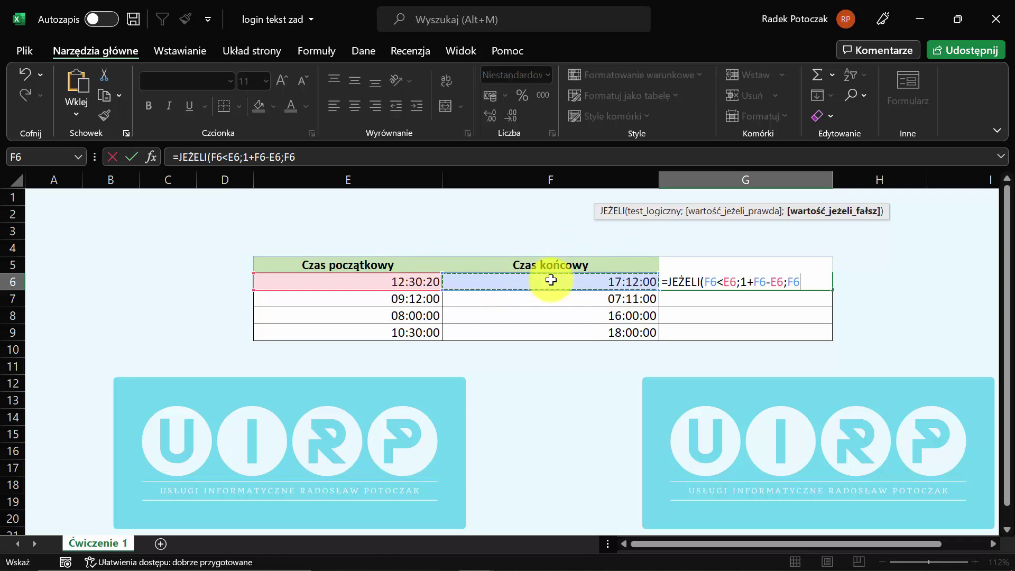
type("-")
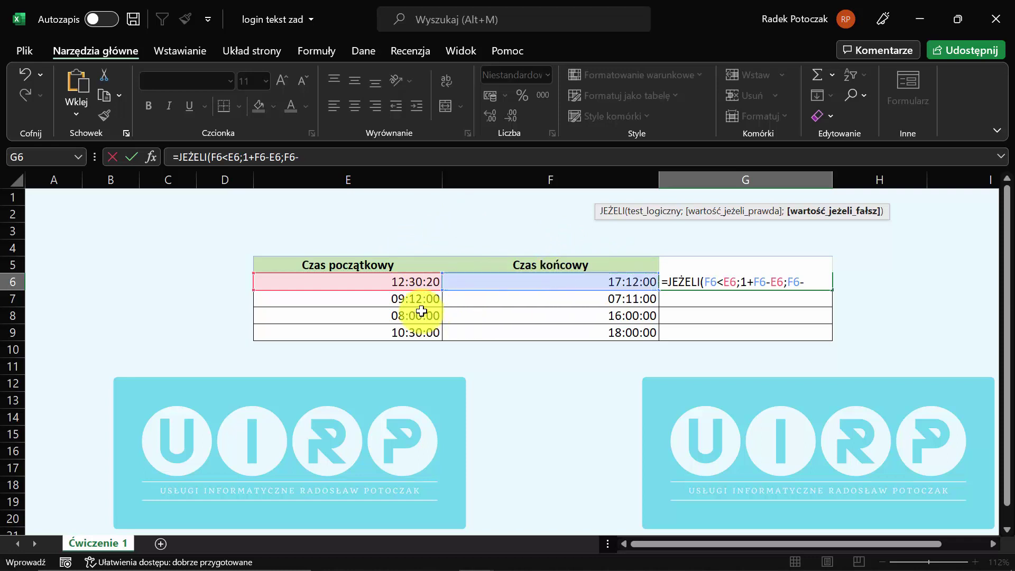
left_click(411, 279)
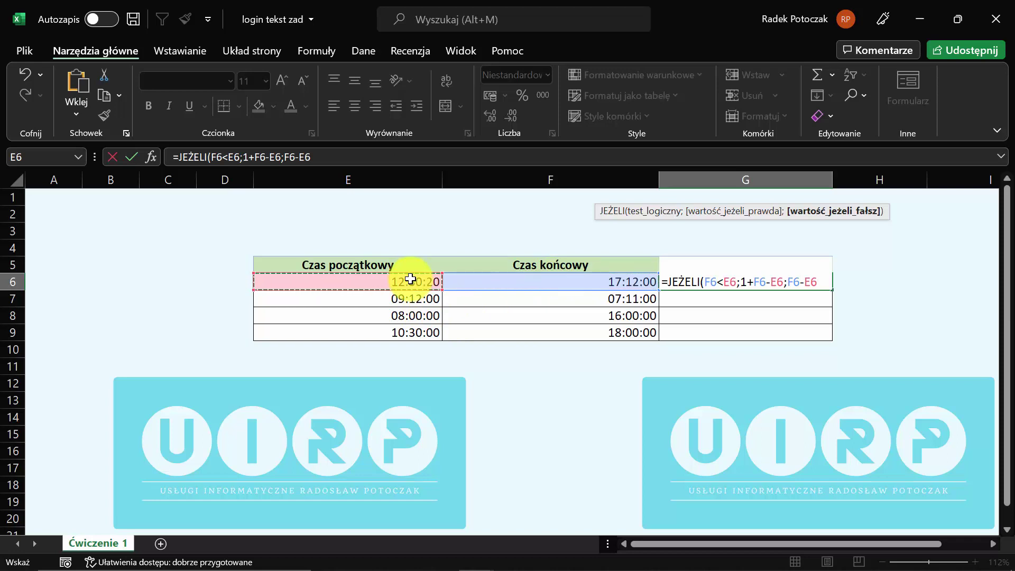
type(")")
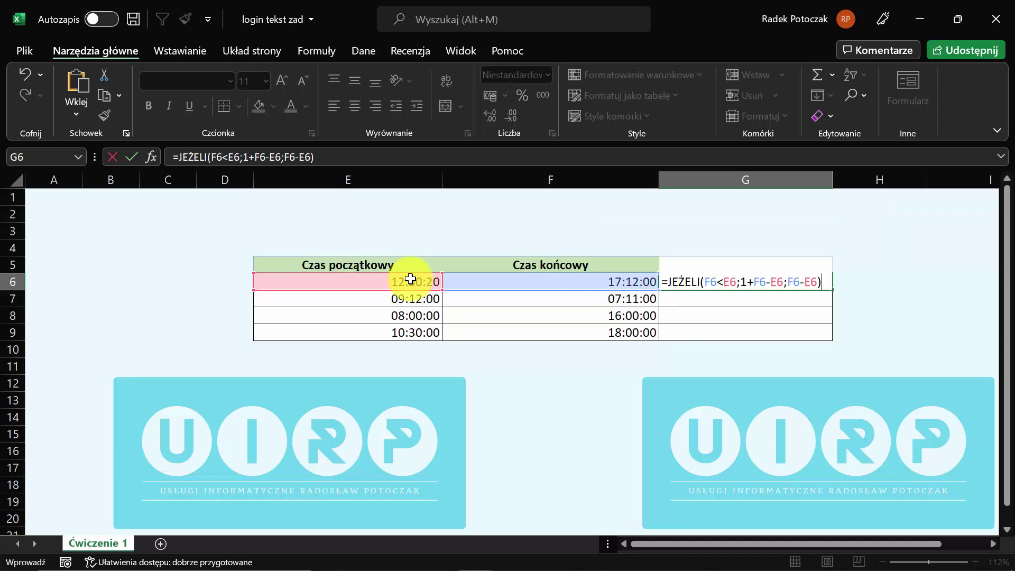
key("ctrl+Return")
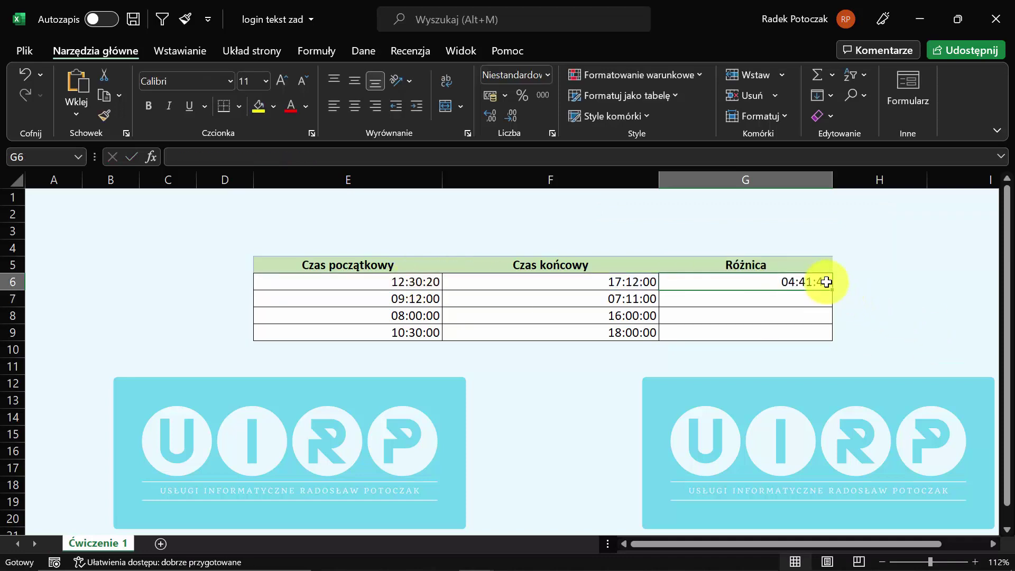
Fill the JEŻELI formula from G6 down to G9, giving 21:59:00, 08:00:00 and 07:30:00.
left_click_drag(833, 299, 835, 340)
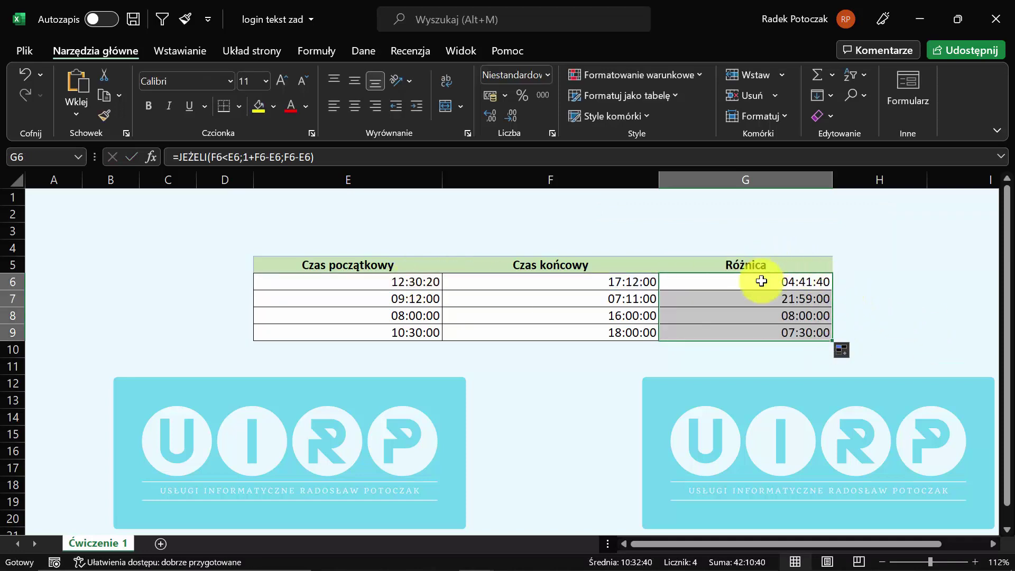